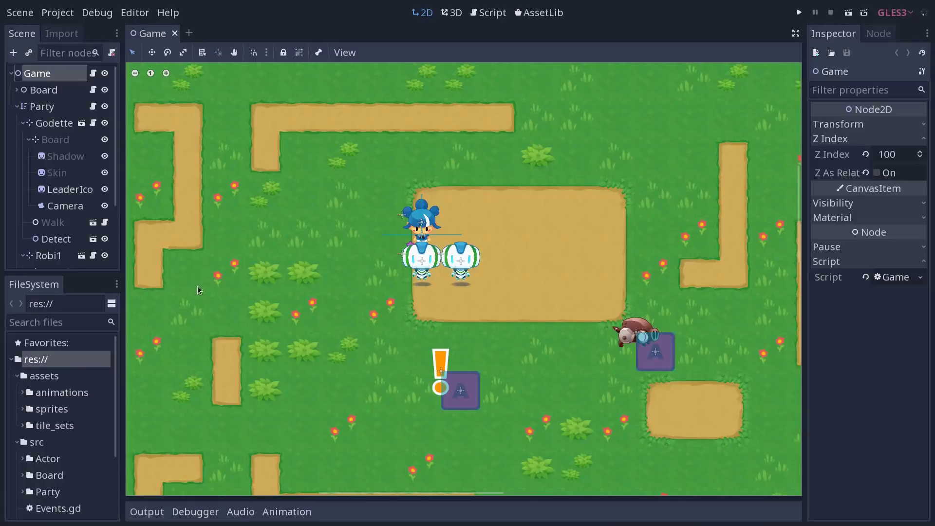
- Dock FileSystem in the top-left slot beside Scene and Import, widen it, and collapse src
click(116, 284)
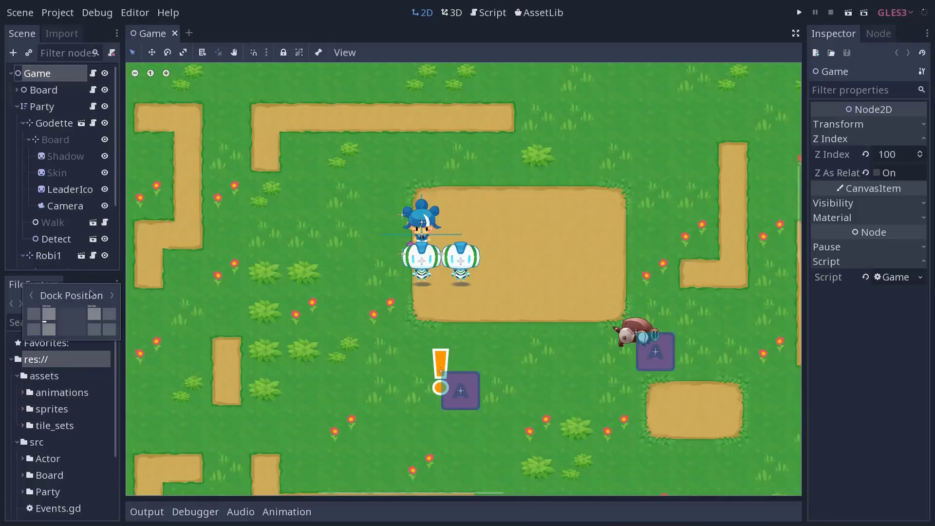
click(52, 314)
click(121, 252)
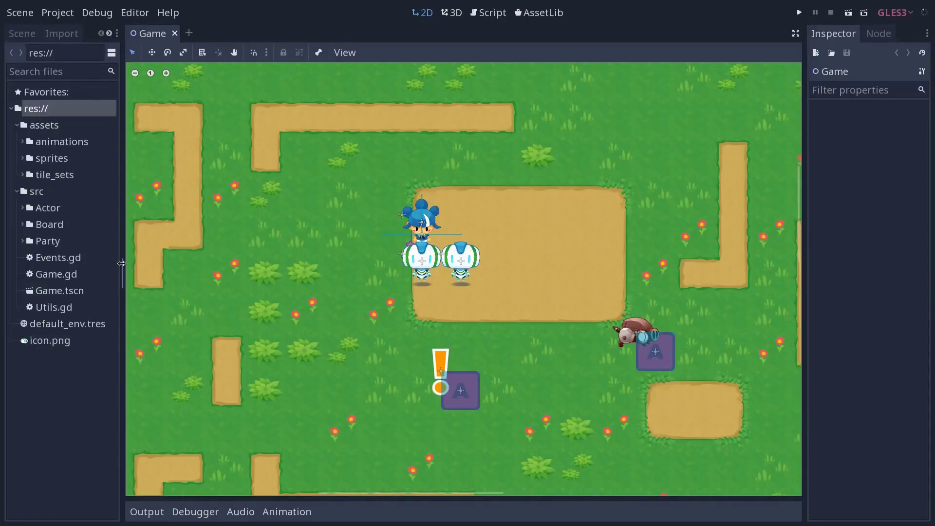
drag(122, 252, 189, 253)
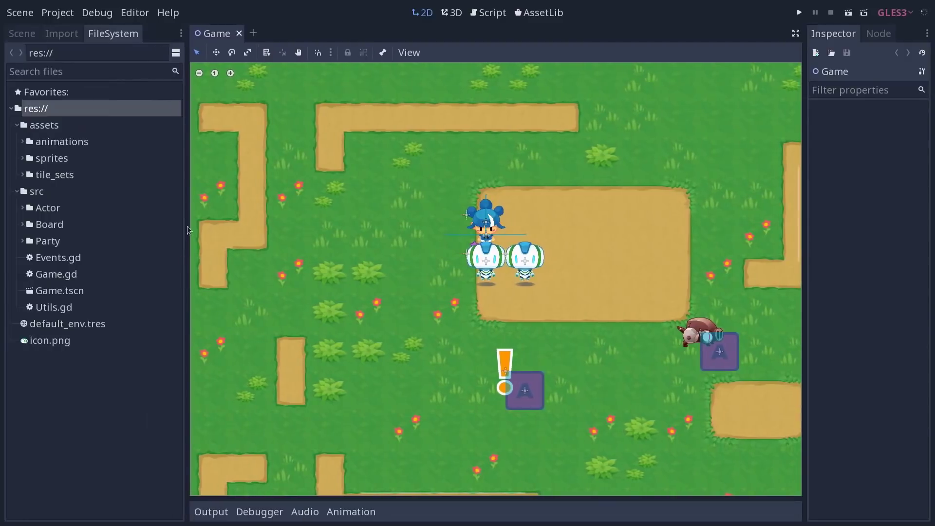
click(18, 191)
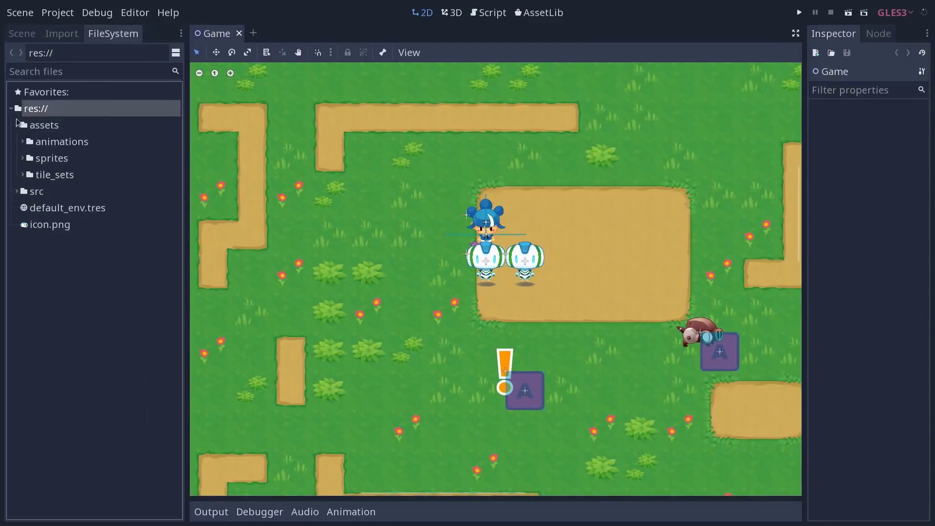
click(17, 191)
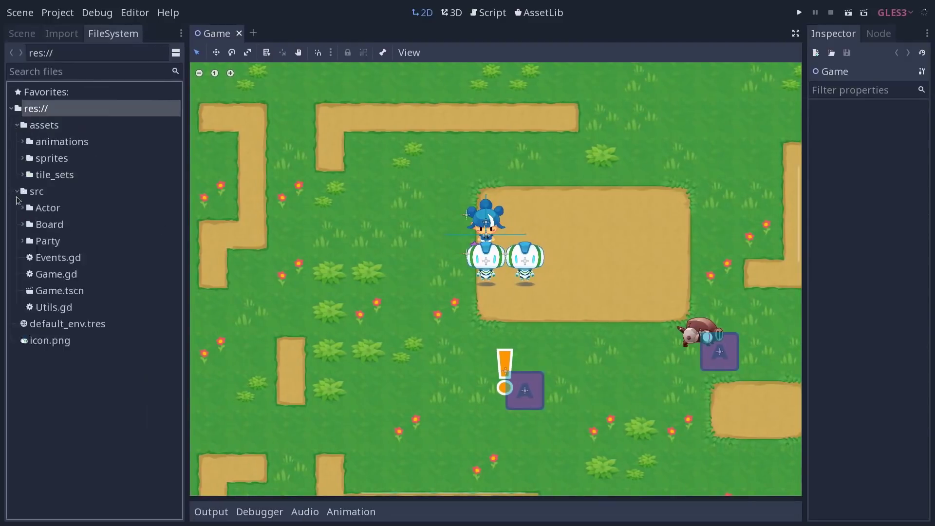
click(17, 191)
click(16, 191)
click(23, 225)
click(57, 261)
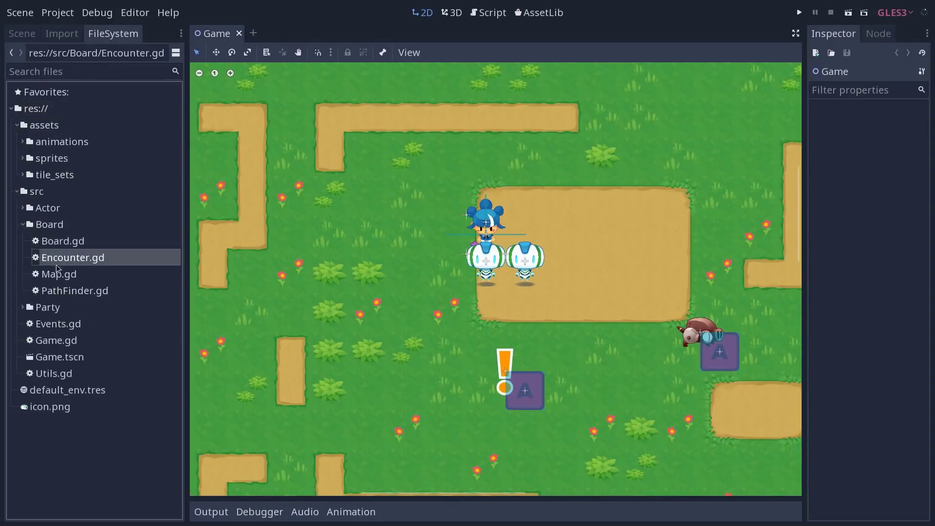
click(22, 226)
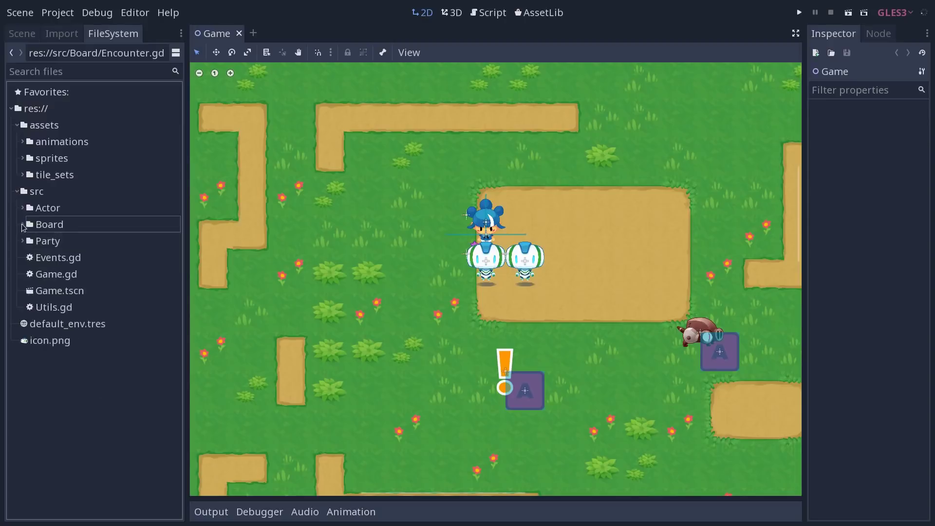
click(16, 192)
click(16, 191)
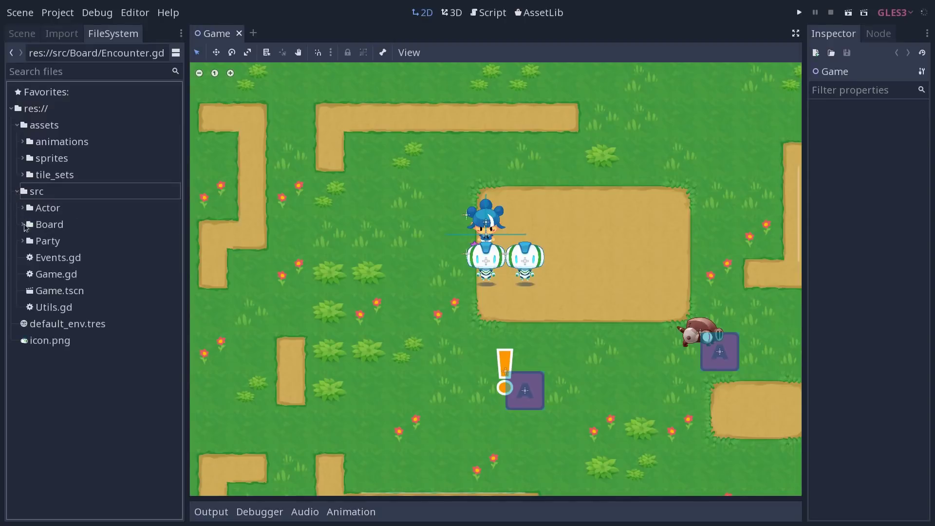
click(23, 158)
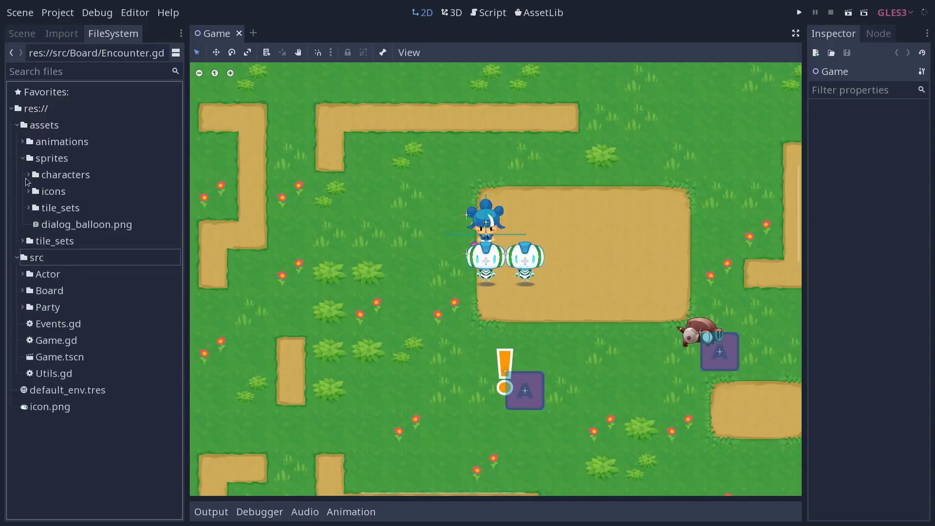
click(28, 191)
click(28, 177)
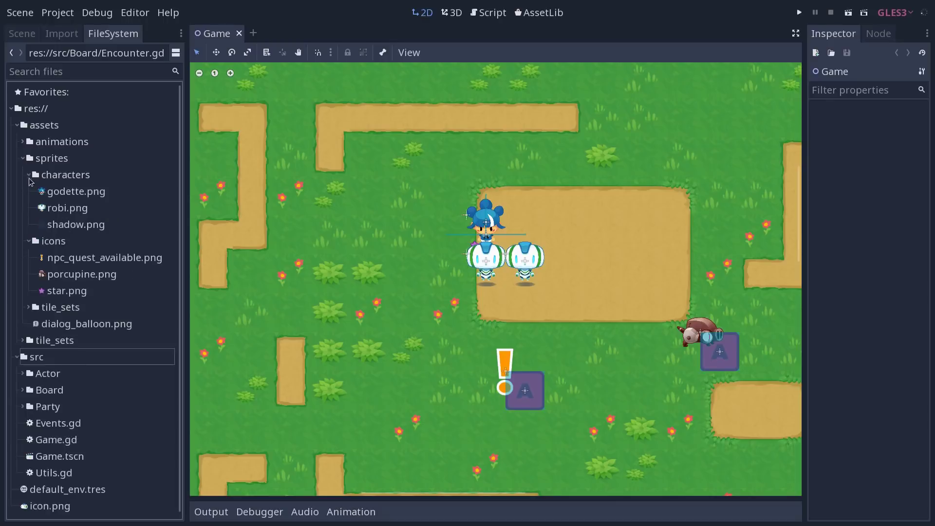
click(60, 192)
click(59, 209)
click(64, 225)
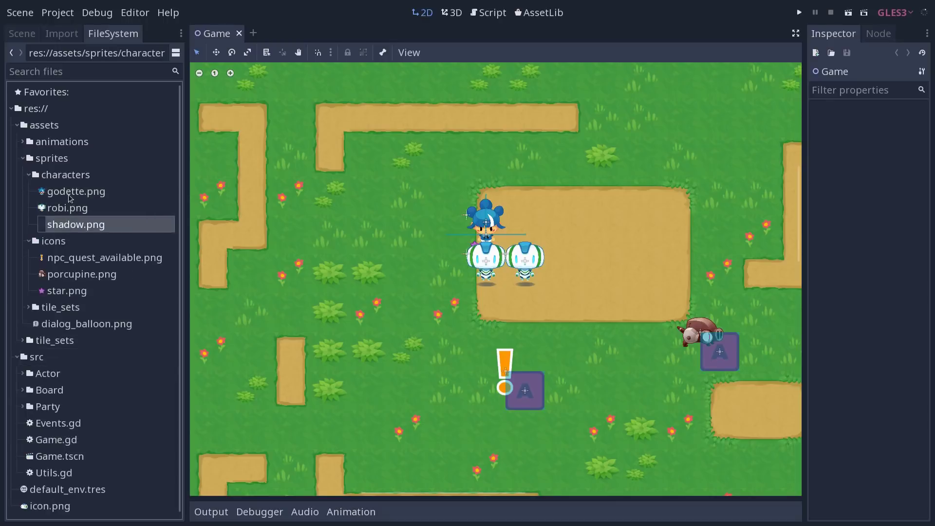
click(29, 176)
click(23, 159)
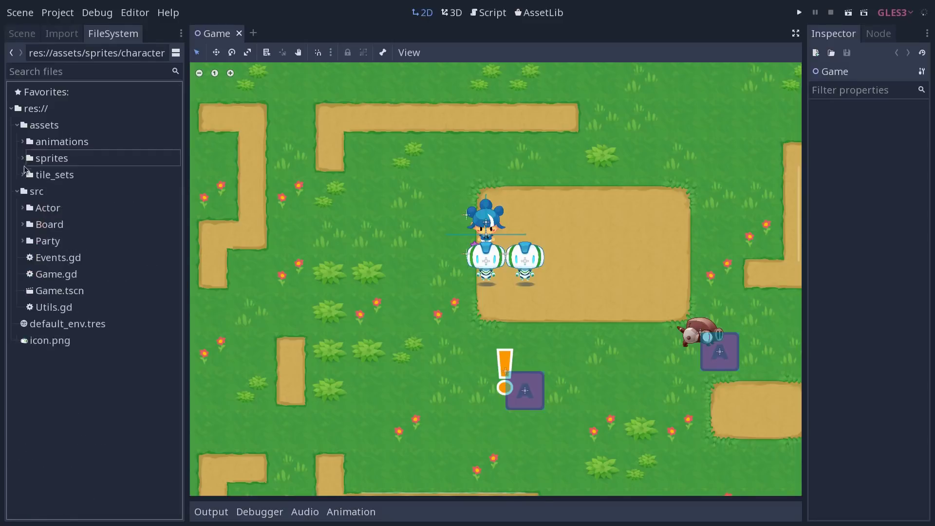
click(22, 175)
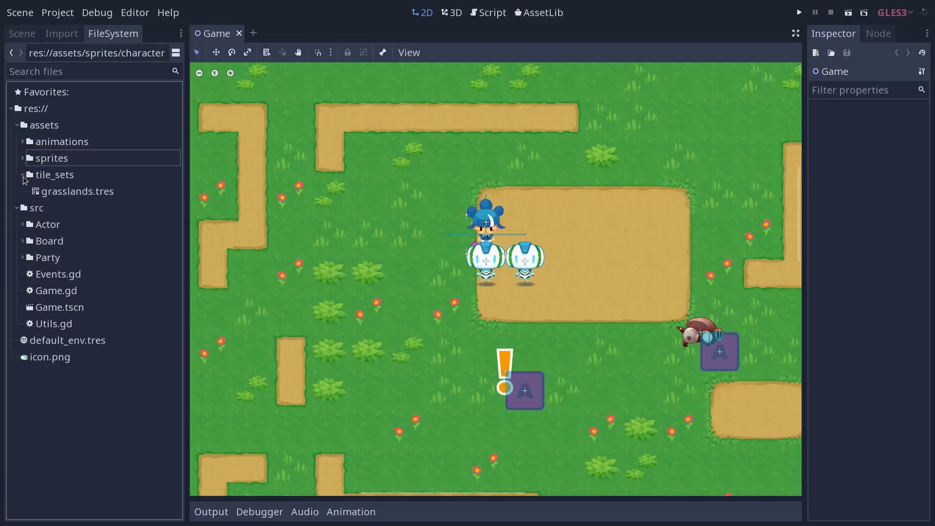
click(22, 175)
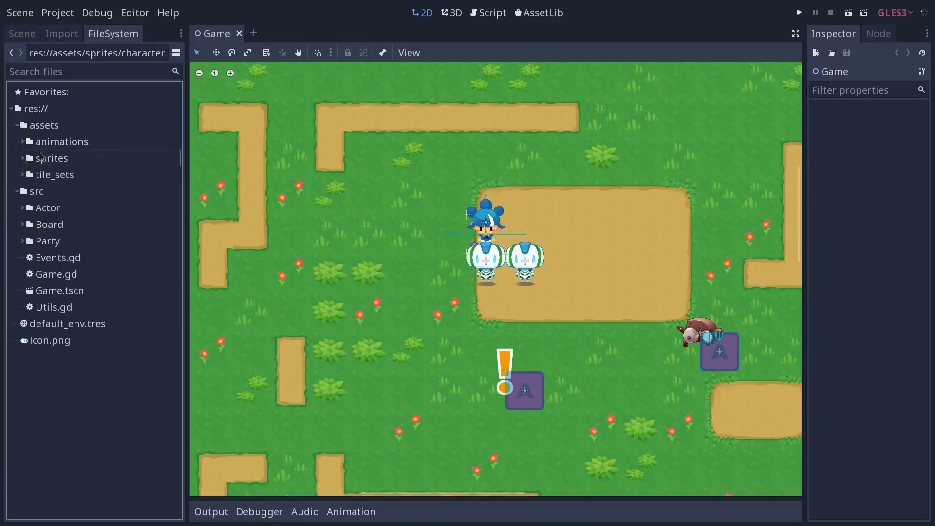
click(33, 145)
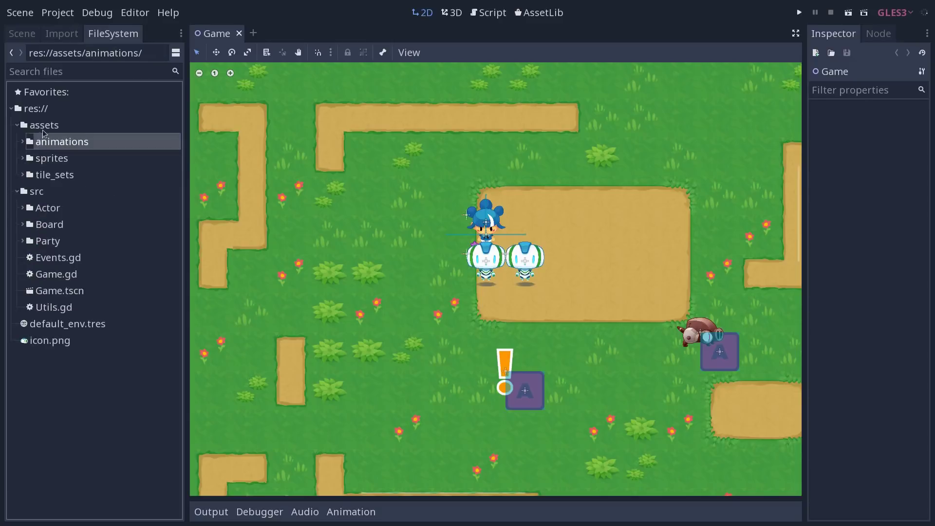
- Add the animations folder to Favorites from its context menu
right_click(83, 144)
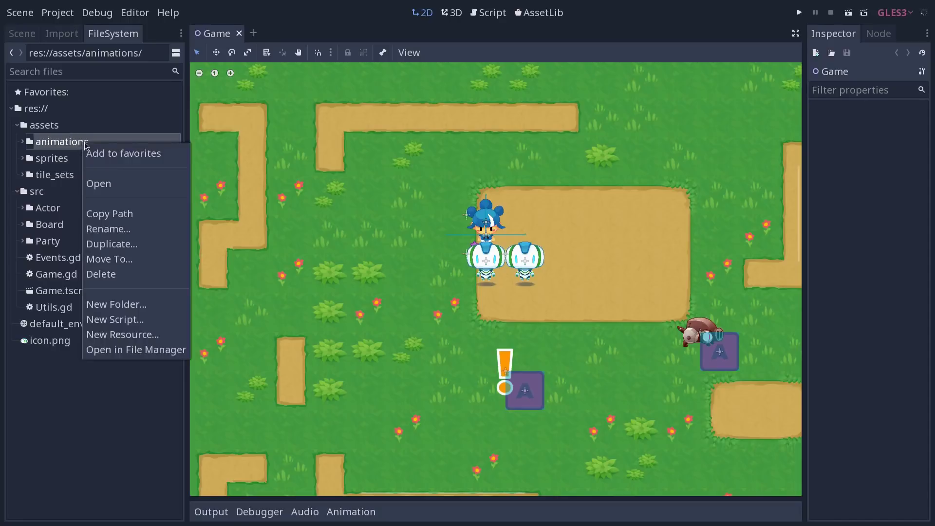
click(98, 155)
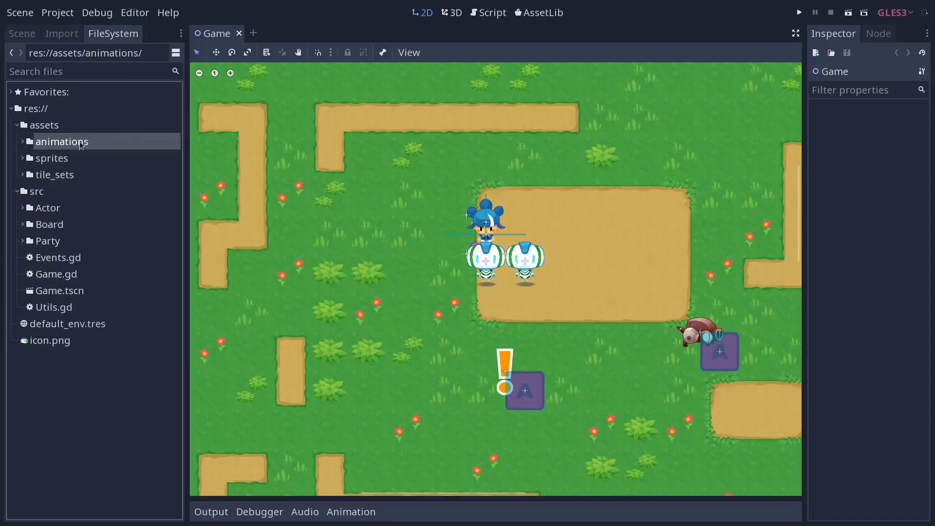
right_click(83, 141)
click(87, 152)
right_click(84, 141)
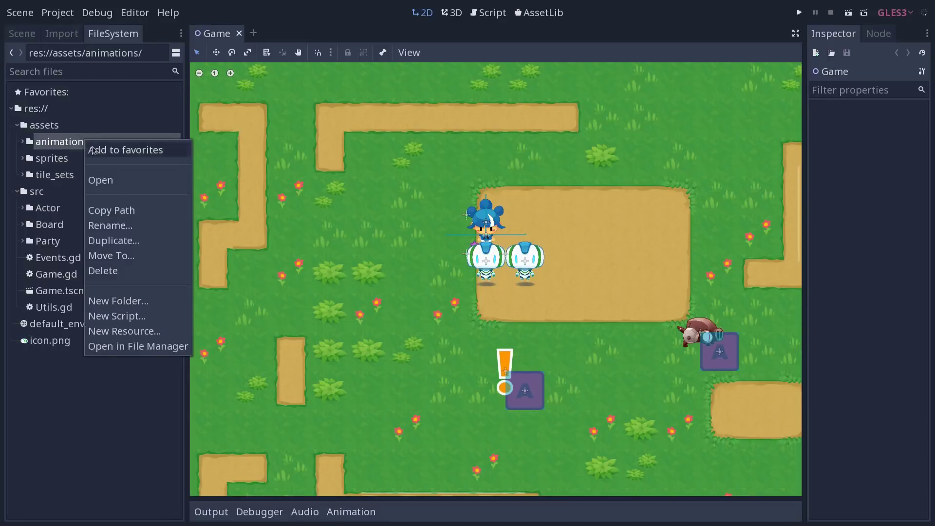
click(99, 148)
- Expand Favorites and use the animations favorite to jump to that folder
click(11, 93)
click(11, 94)
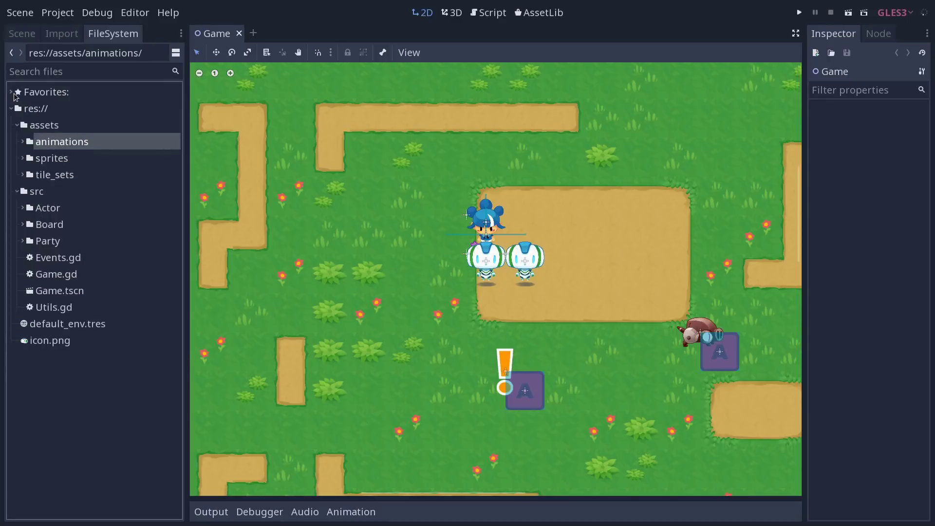
click(11, 94)
click(11, 93)
click(11, 94)
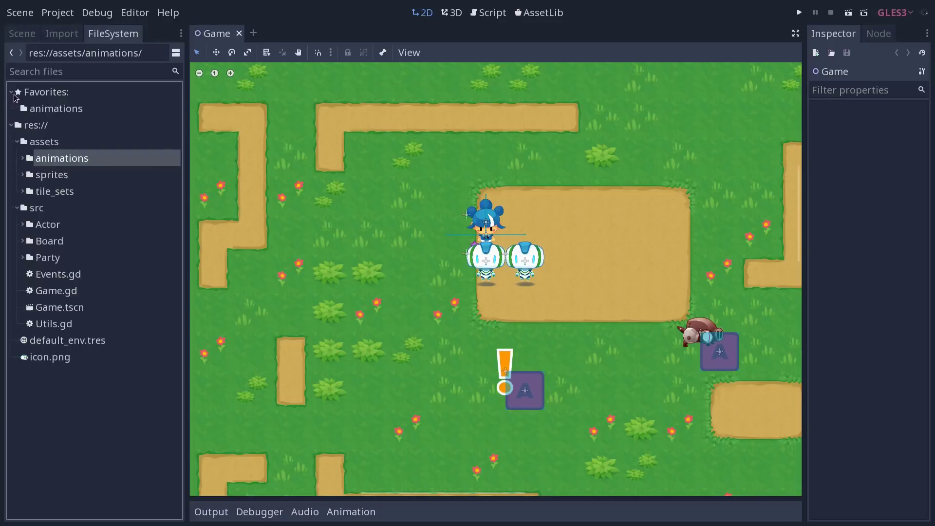
click(44, 110)
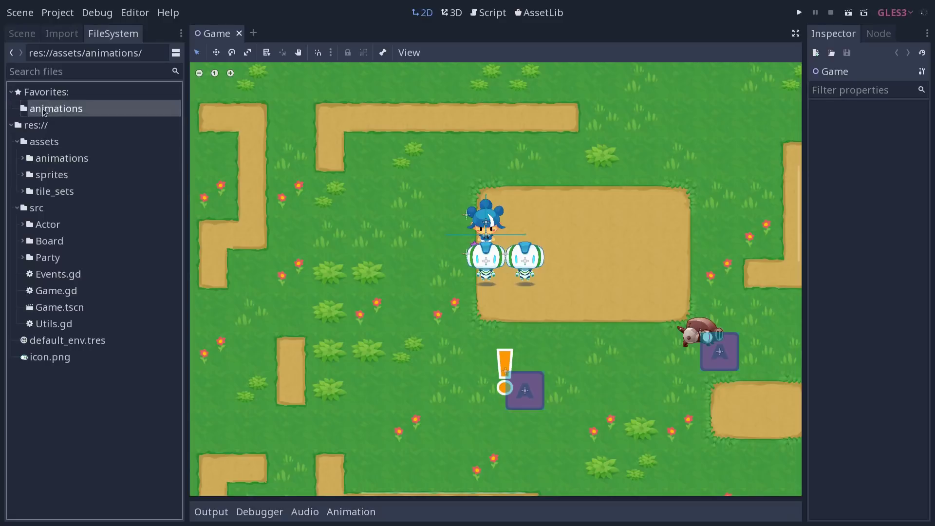
double_click(44, 110)
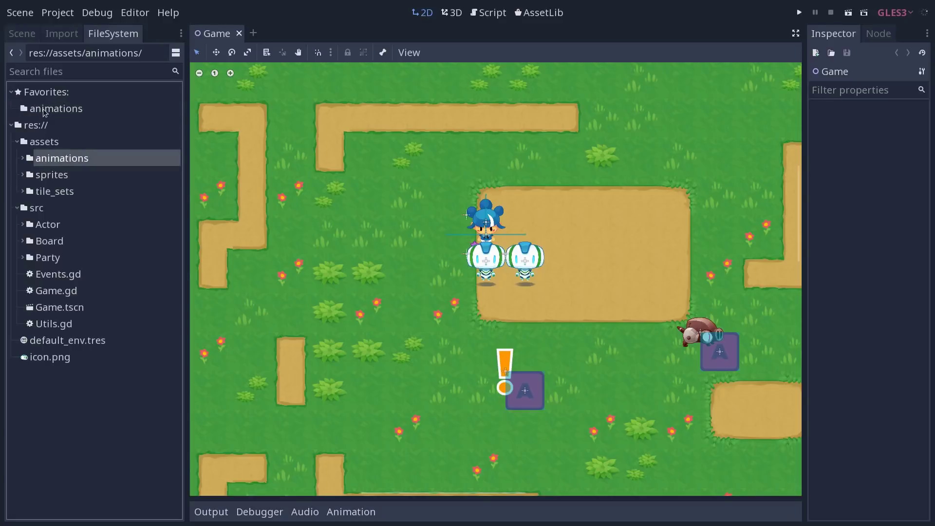
click(17, 141)
click(11, 125)
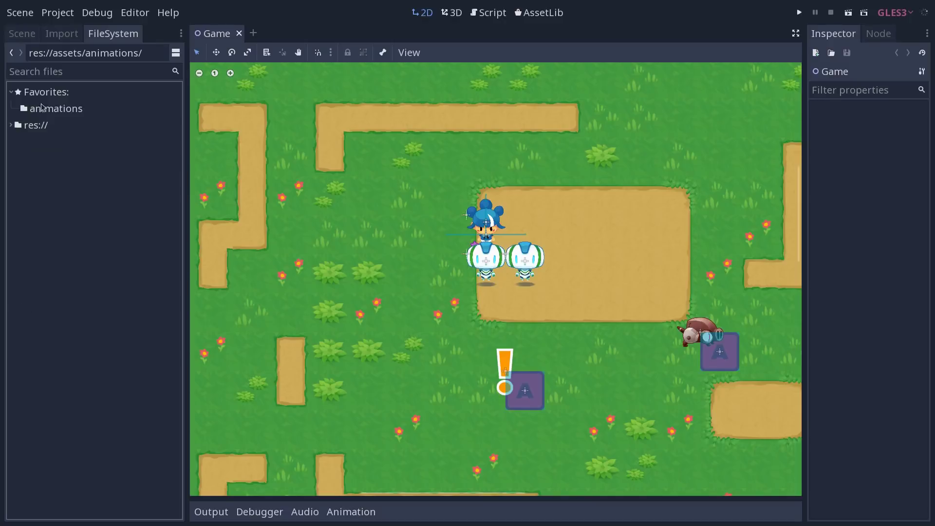
double_click(42, 108)
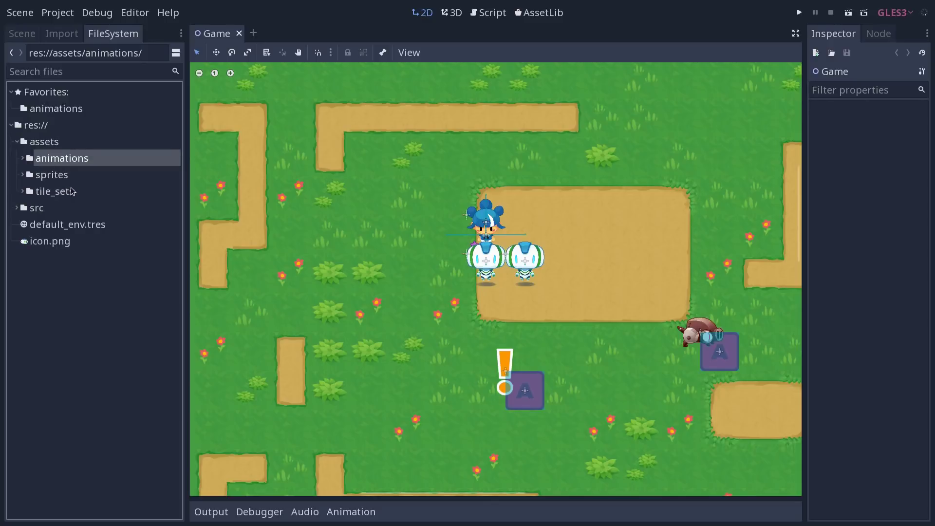
- Switch the FileSystem dock to split mode and raise the splitter to enlarge the file grid
mouse_move(160, 139)
mouse_down()
mouse_move(182, 59)
mouse_move(176, 44)
mouse_move(181, 61)
mouse_up()
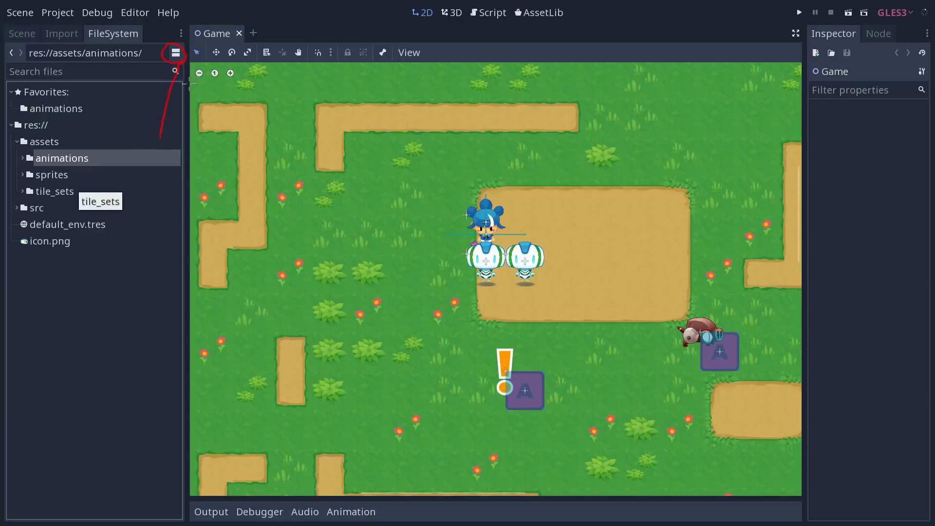
click(176, 53)
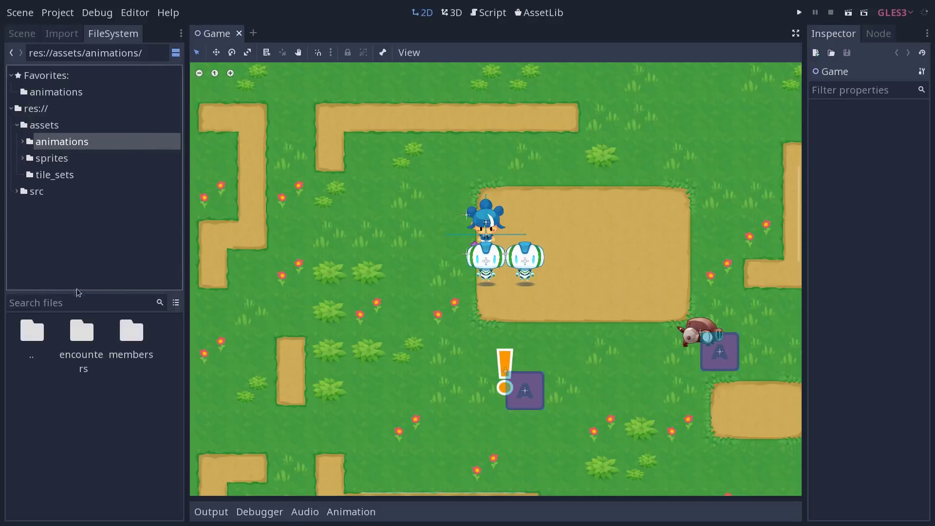
drag(96, 293, 96, 251)
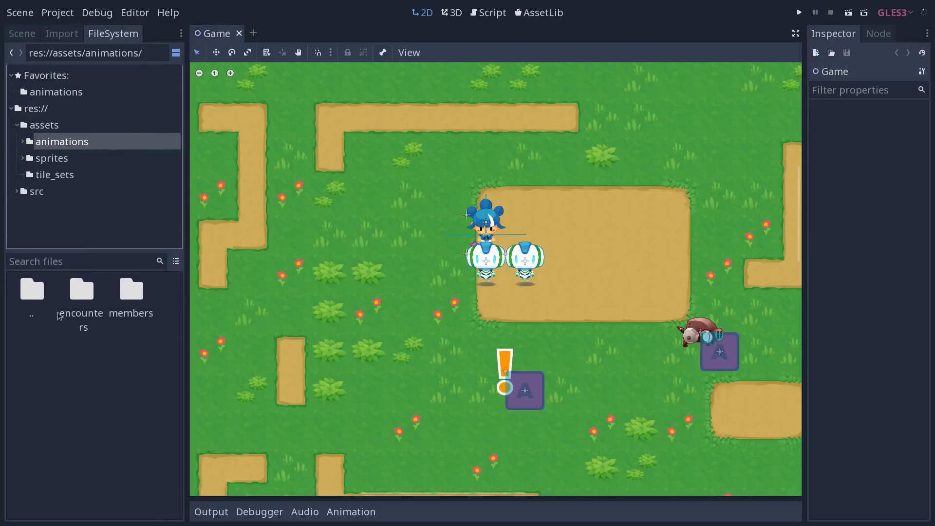
- Browse sprites and tile_sets, then show the animations folder's contents in the grid
click(61, 161)
click(64, 175)
click(68, 141)
click(100, 261)
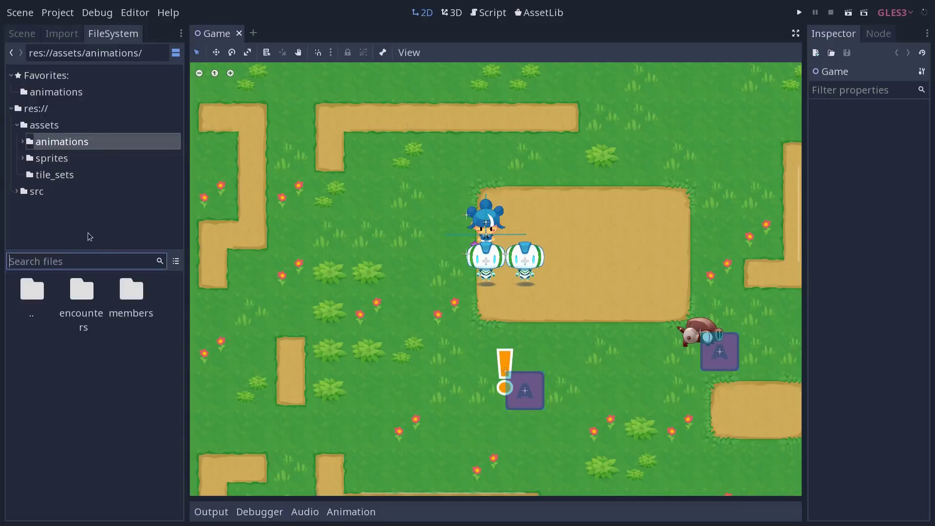
- Show the assets folder's contents, filter files by 'gode', then clear the search
click(57, 126)
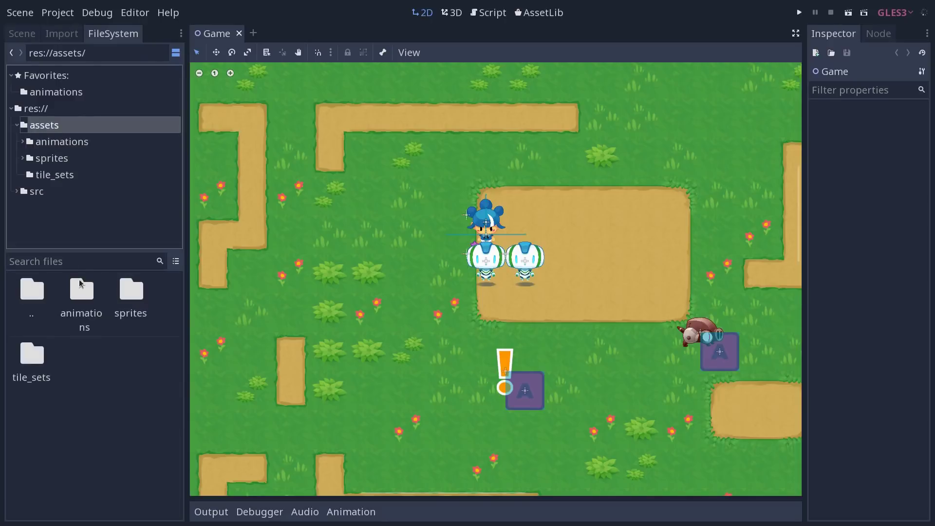
click(97, 255)
text(gode)
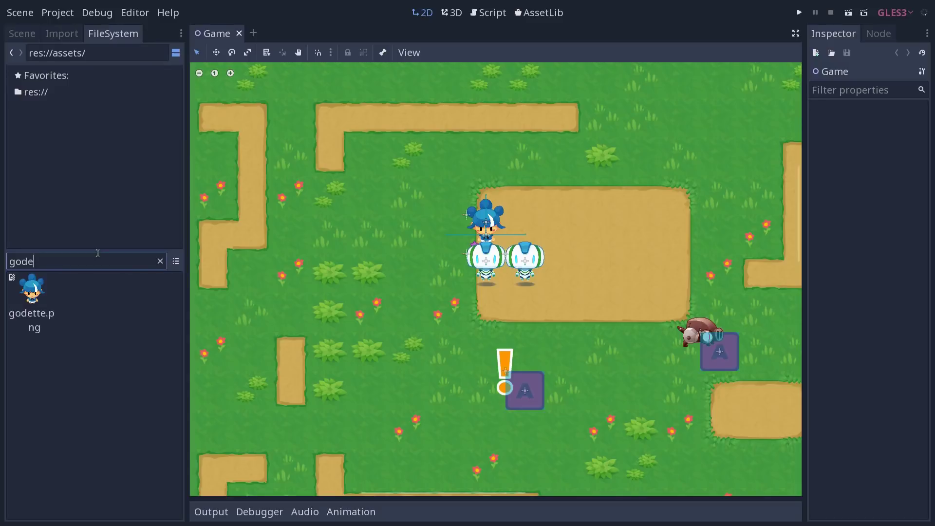
key(BackSpace)
key(BackSpace)
key(BackSpace)
key(BackSpace)
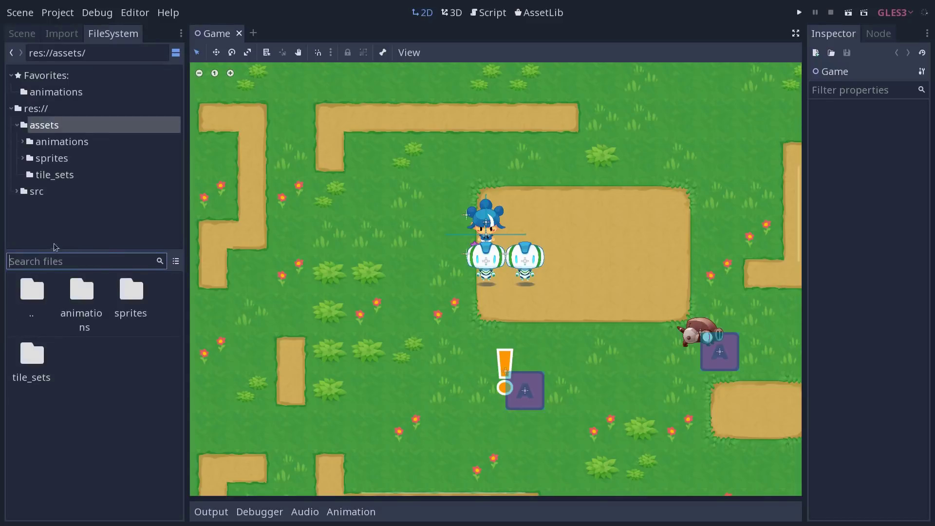
- Toggle between list and thumbnail views, then browse animations/members and back up to assets
click(176, 264)
click(176, 264)
click(177, 264)
click(177, 264)
click(177, 265)
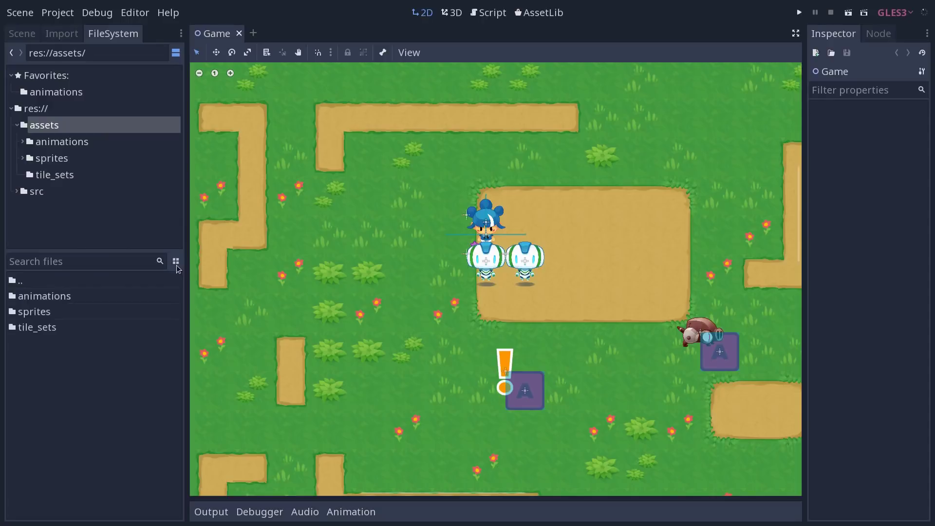
double_click(90, 297)
double_click(87, 311)
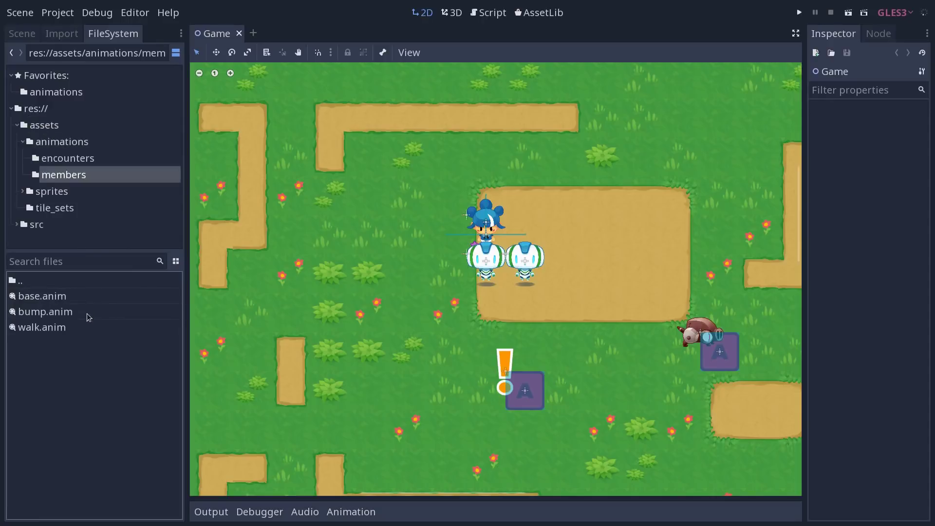
double_click(28, 283)
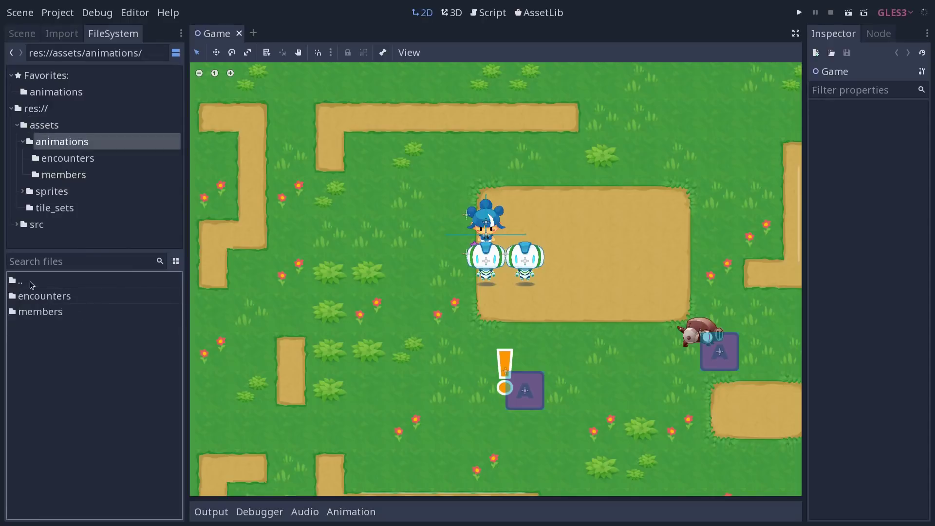
double_click(30, 281)
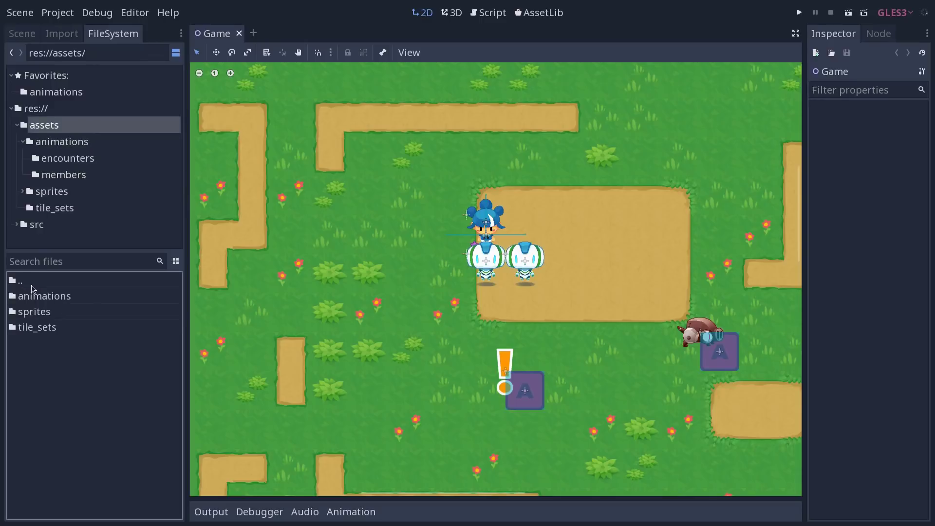
- Return to thumbnails, open sprites/icons, and select star.png
click(175, 261)
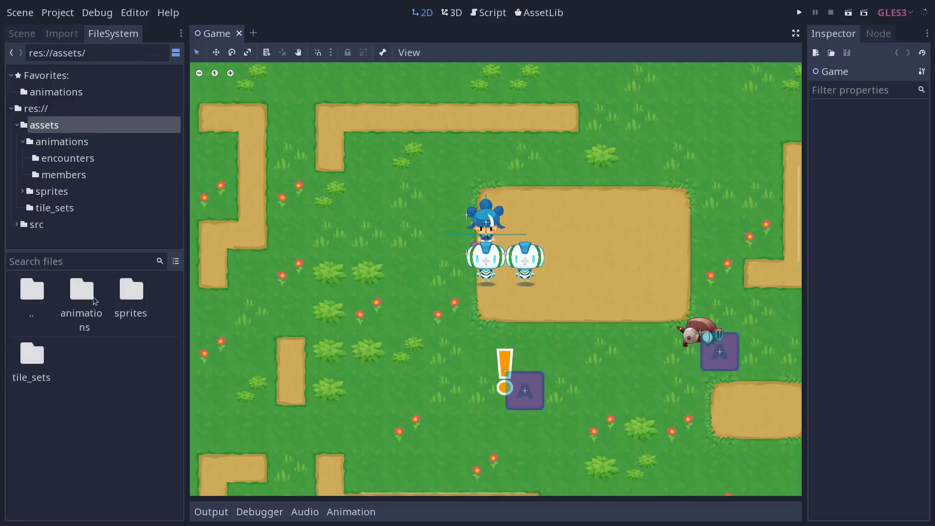
double_click(130, 295)
double_click(115, 316)
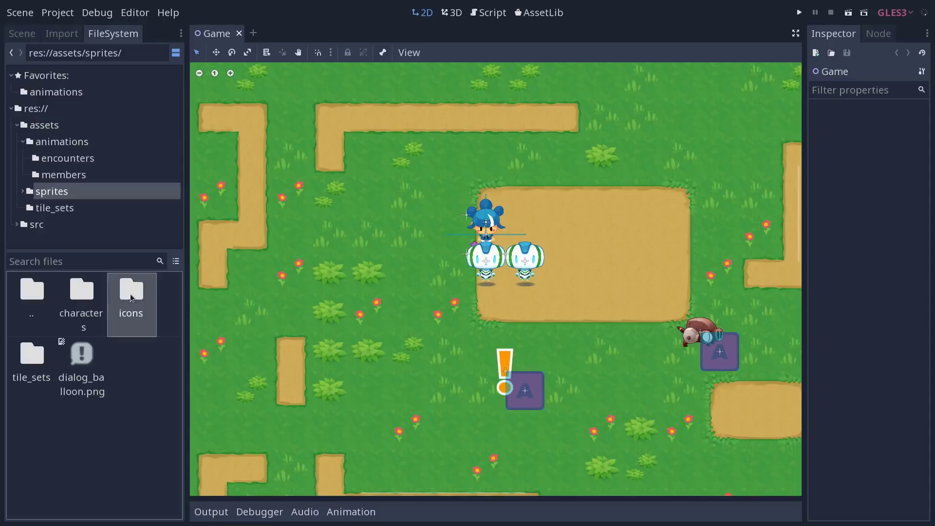
click(42, 370)
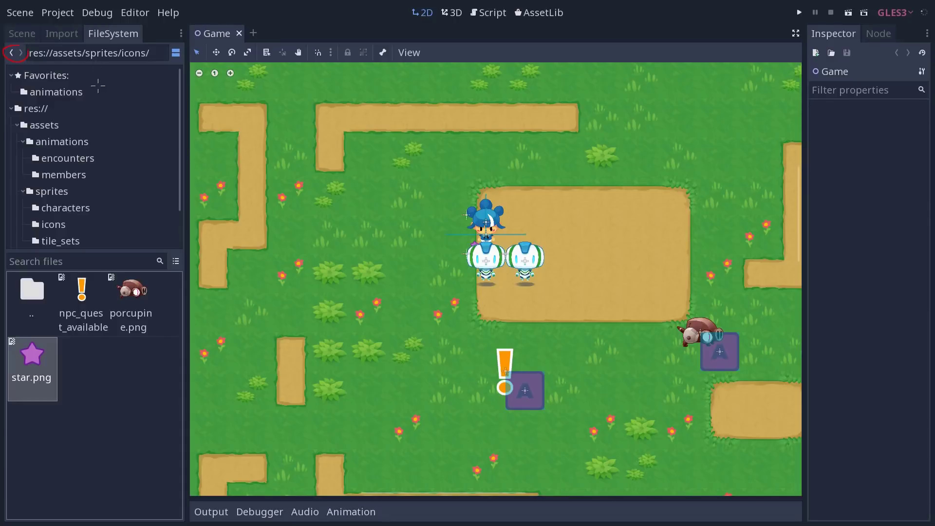
- Step back and forward through folder history to sprites and select the whole path text
click(11, 53)
click(12, 53)
click(12, 52)
click(21, 53)
click(20, 53)
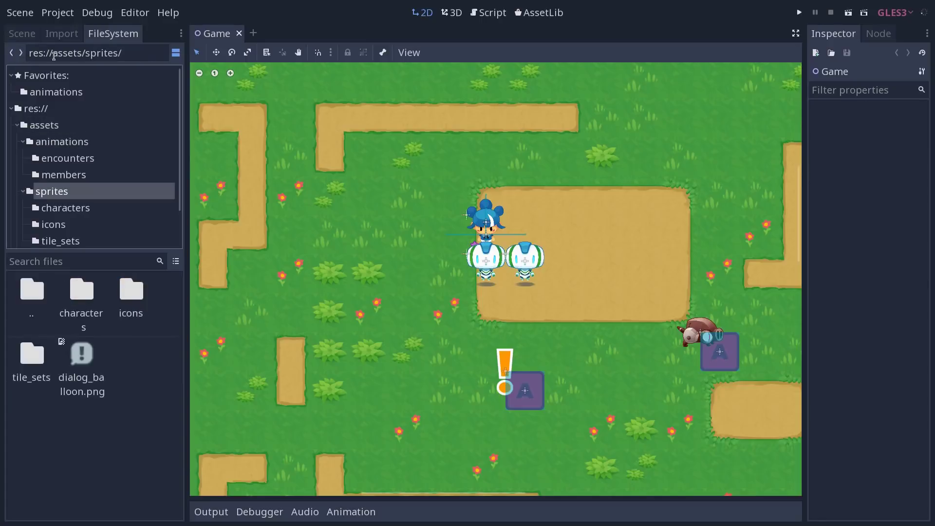
click(73, 52)
drag(142, 51, 5, 51)
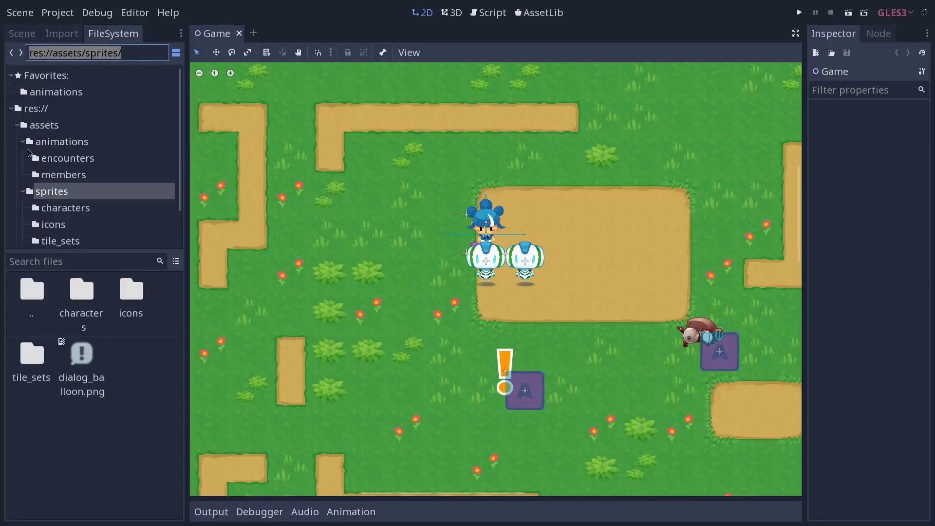
- Turn off split mode and collapse the animations, sprites and assets folders
click(176, 53)
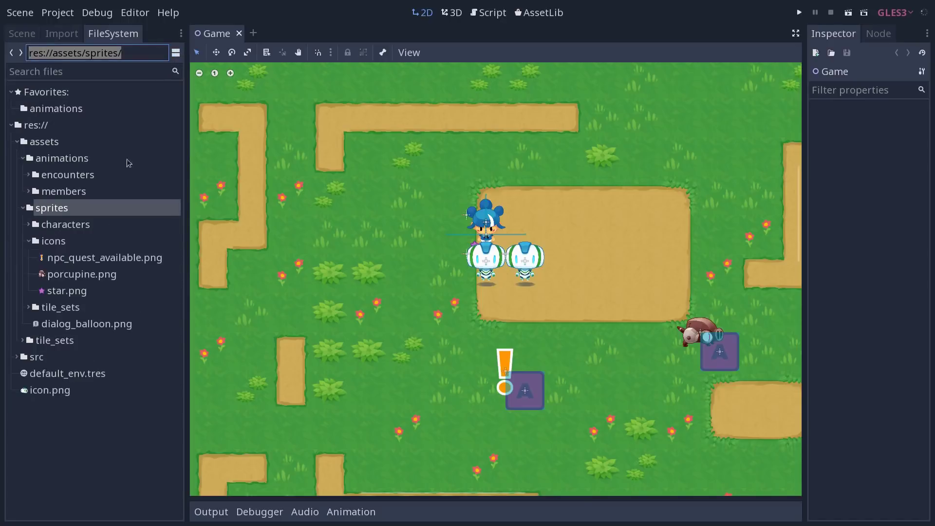
click(23, 158)
click(23, 174)
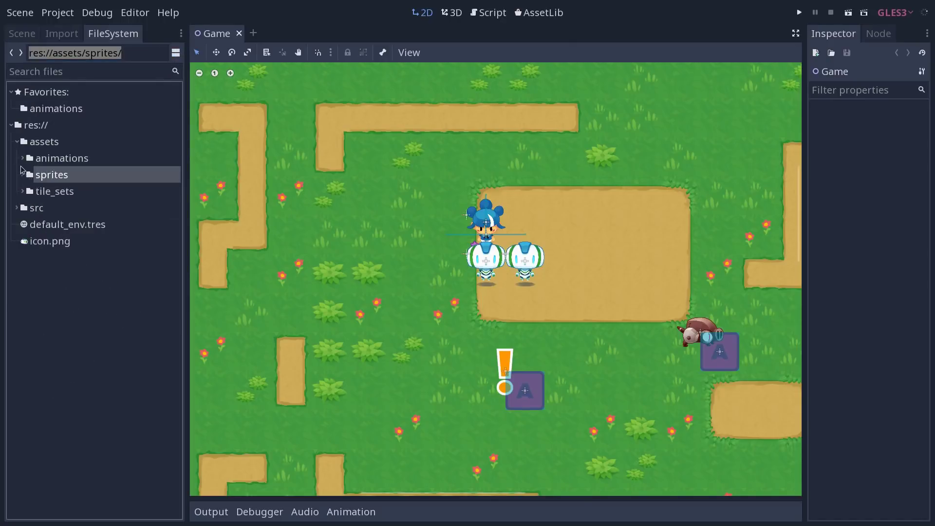
click(17, 141)
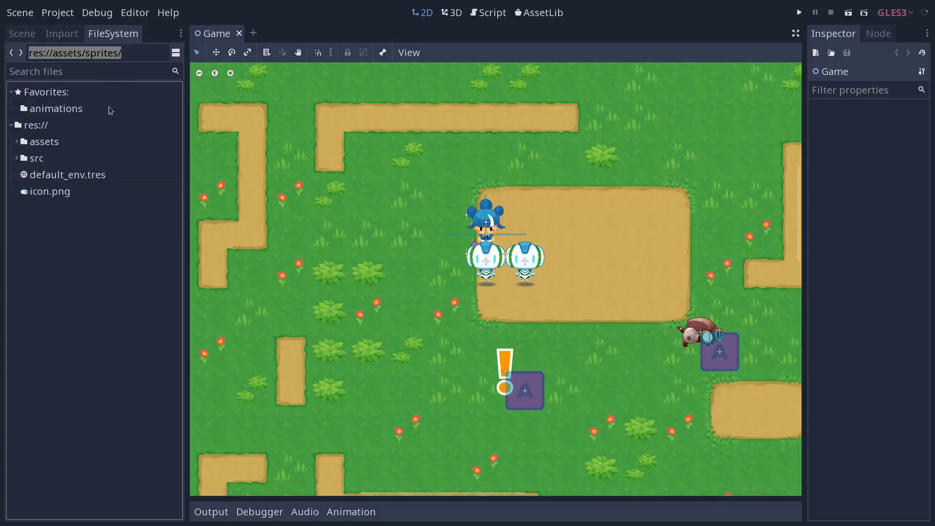
- Show the context menu for default_env.tres
right_click(61, 175)
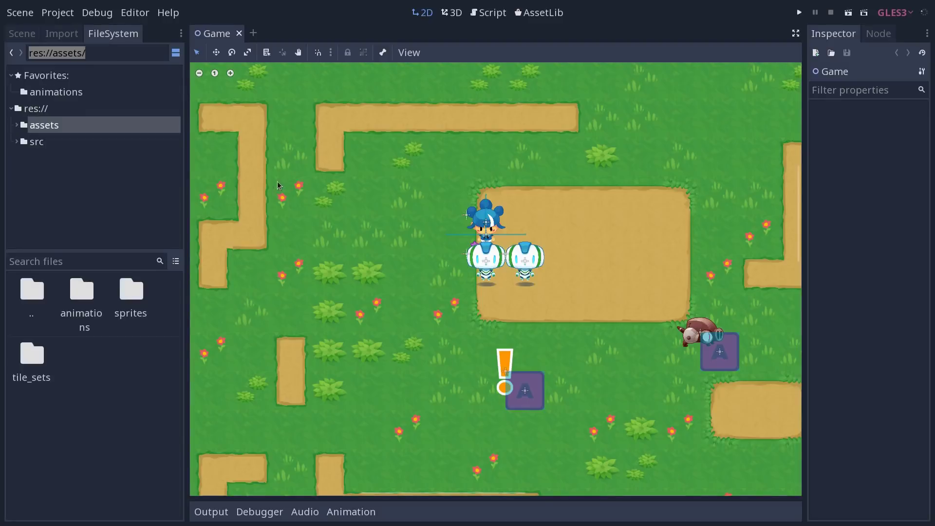
- Open sprites/icons in the file grid and pan the 2D viewport left
double_click(129, 295)
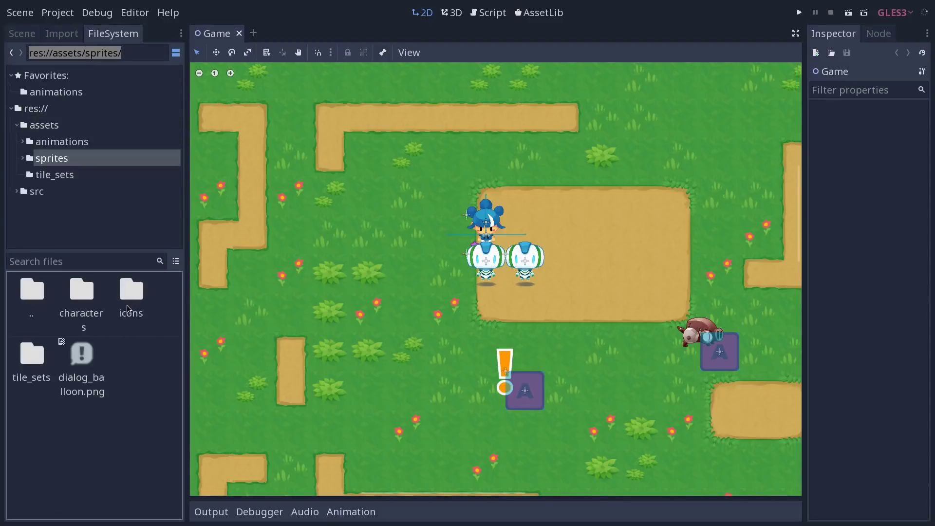
double_click(129, 298)
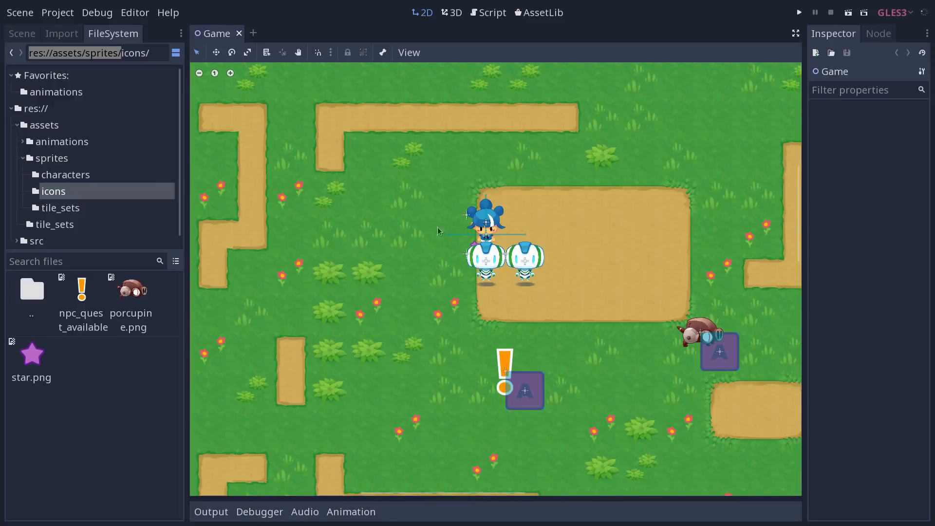
middle_drag(563, 272, 520, 268)
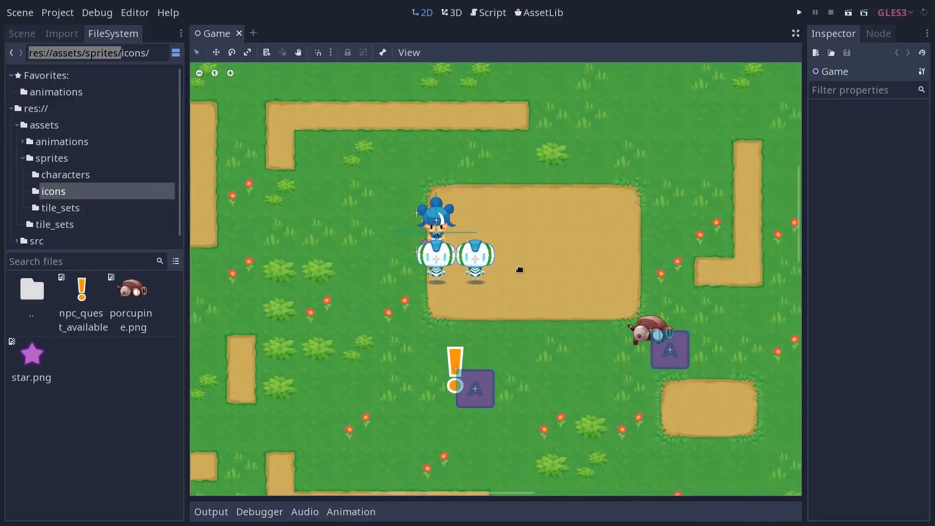